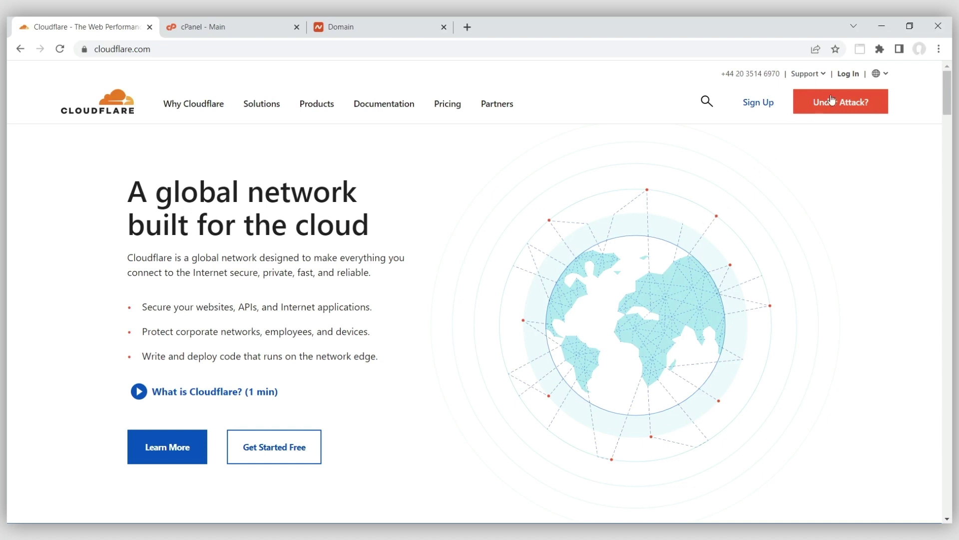
click(850, 76)
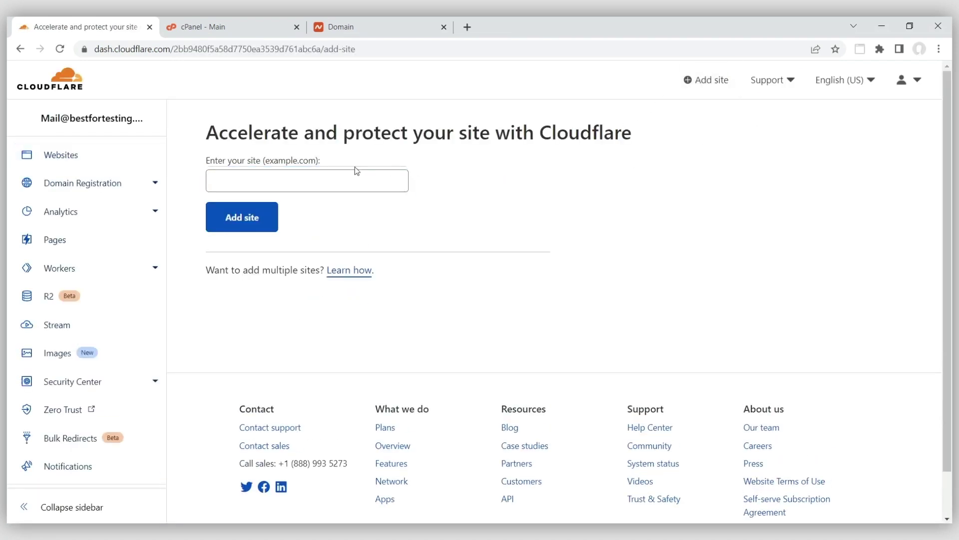
click(340, 181)
text(http://www.bestfortesting.net)
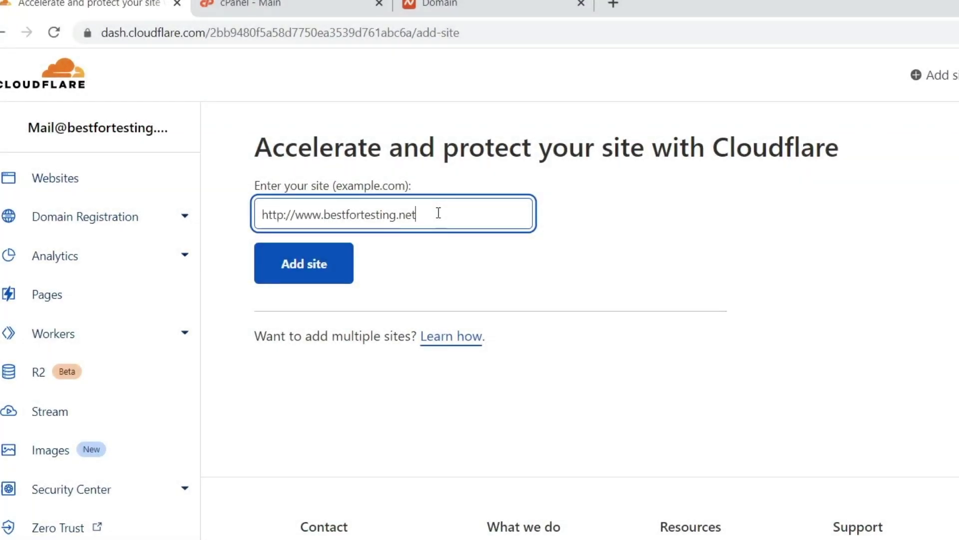
drag(327, 214, 239, 215)
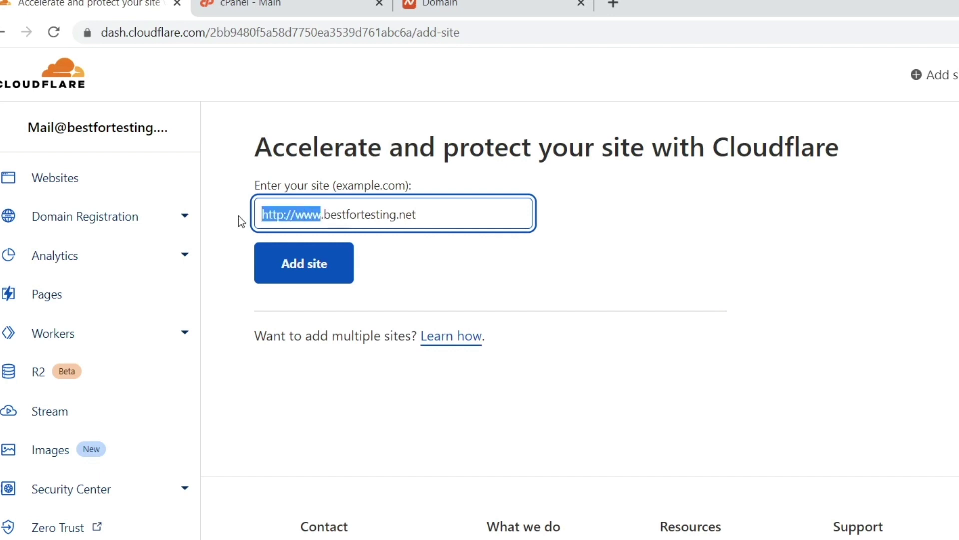
key(BackSpace)
key(Delete)
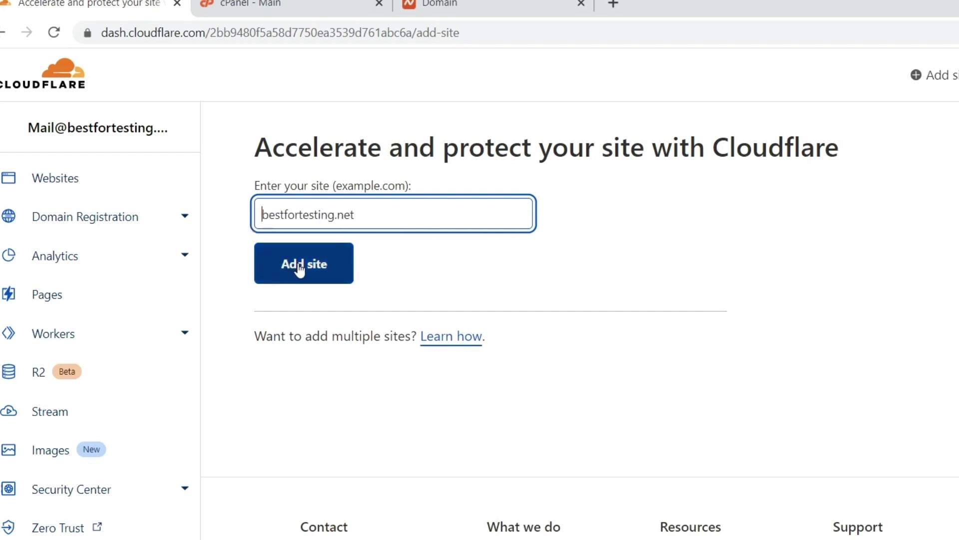
Submit bestfortesting.net and choose the Free $0 plan.
click(299, 268)
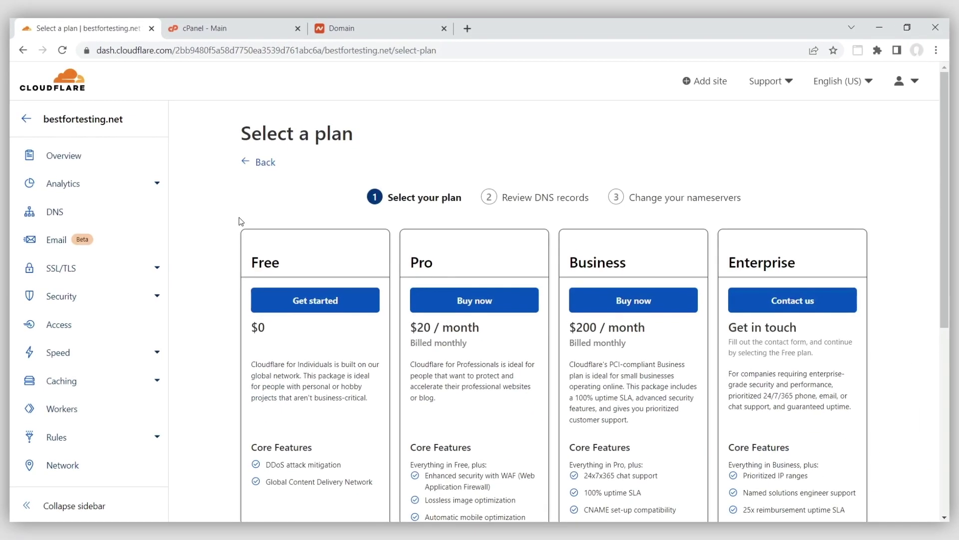
scroll(241, 222, down, 1)
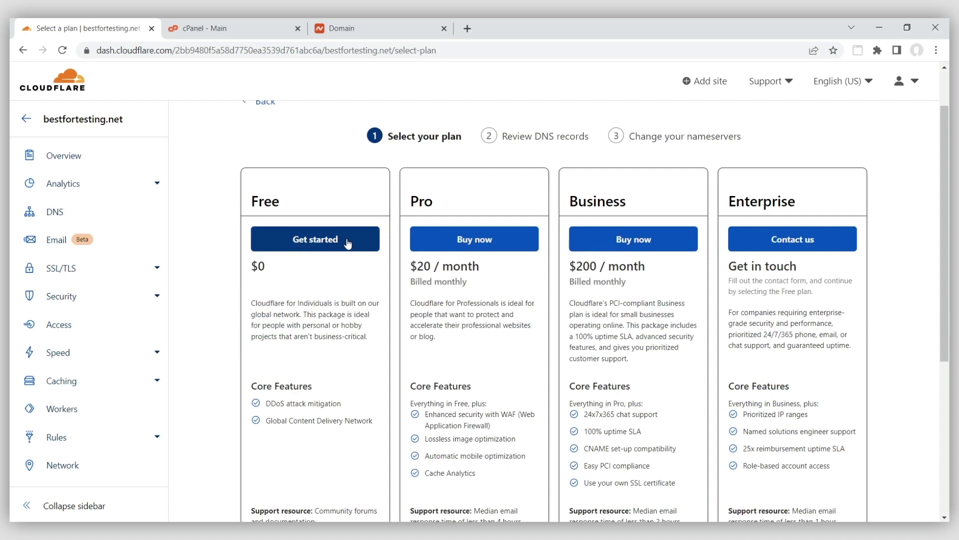
click(348, 243)
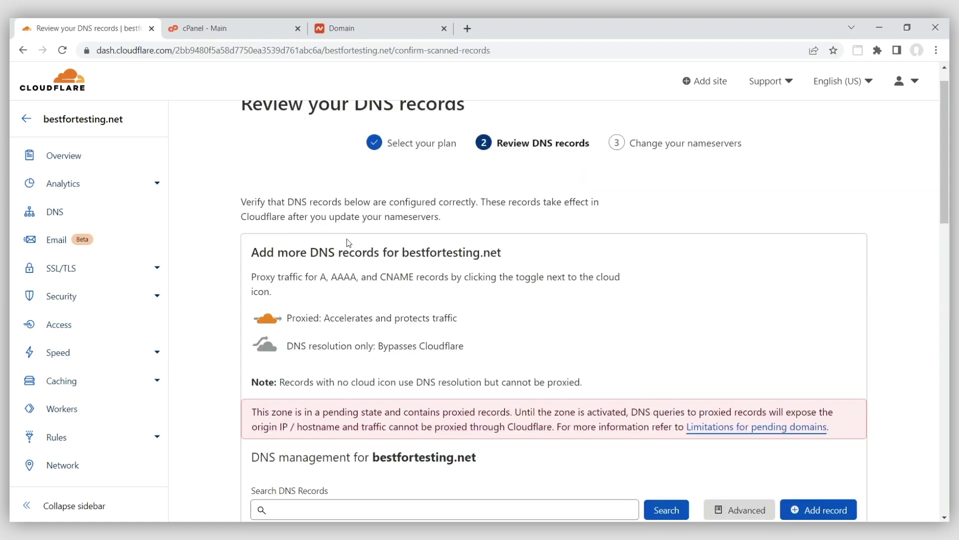
Review the scanned DNS records and point out the root A record's IP address.
scroll(349, 244, down, 7)
click(428, 266)
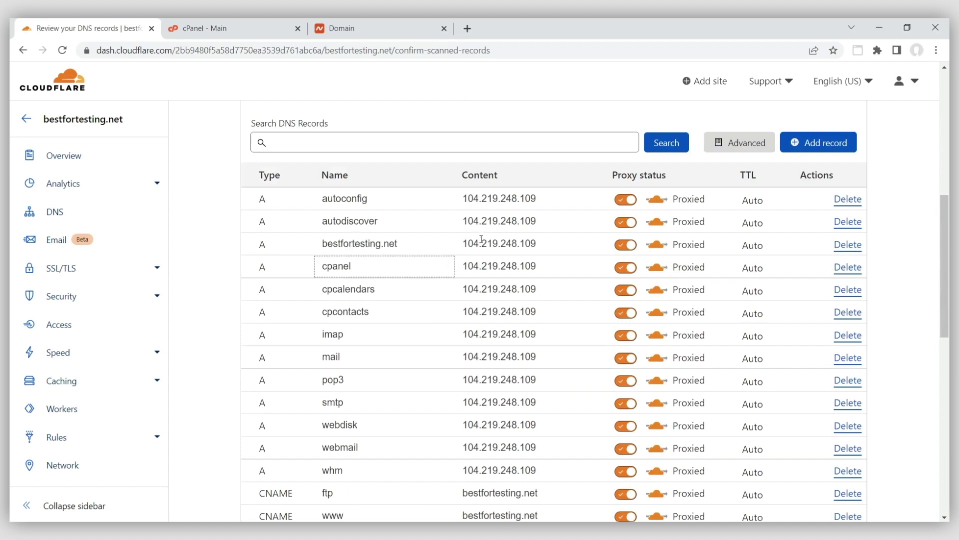
click(478, 243)
Open cPanel's Zone Editor for bestfortesting.net and highlight the root A record IP 104.219.248.109.
click(226, 30)
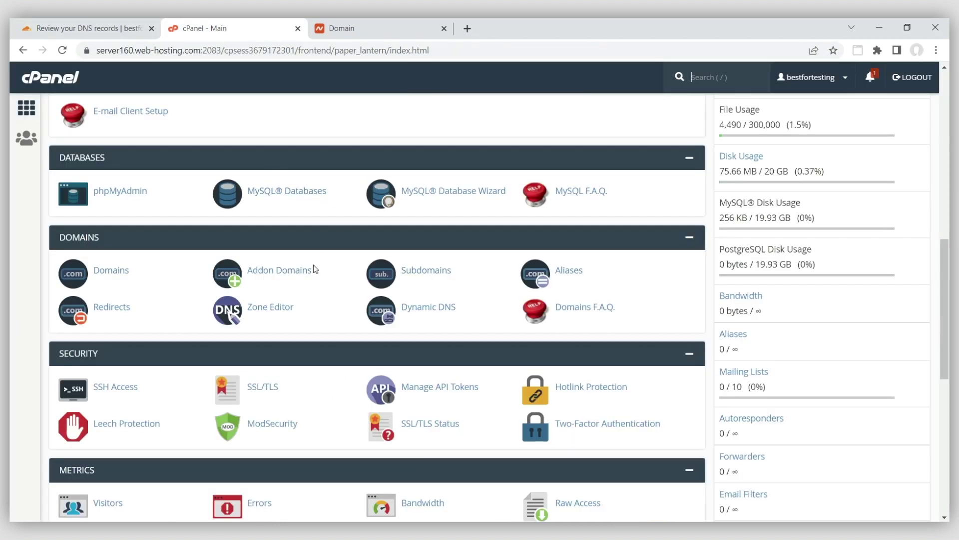
click(282, 310)
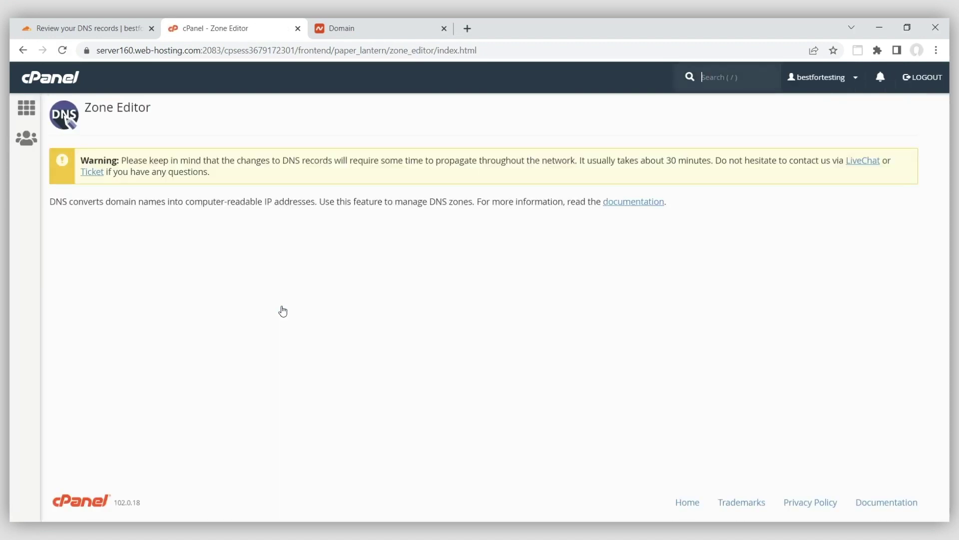
click(492, 395)
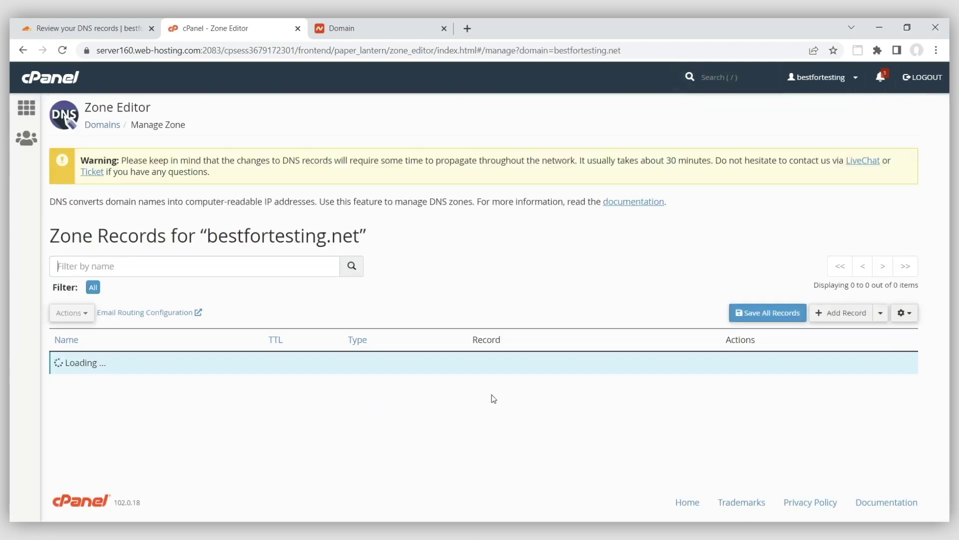
scroll(499, 368, down, 1)
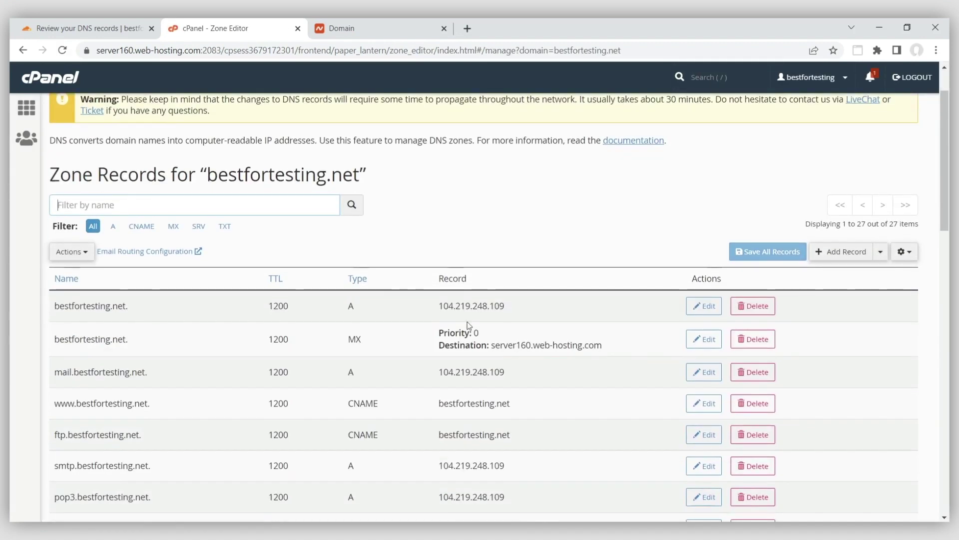
drag(439, 306, 508, 309)
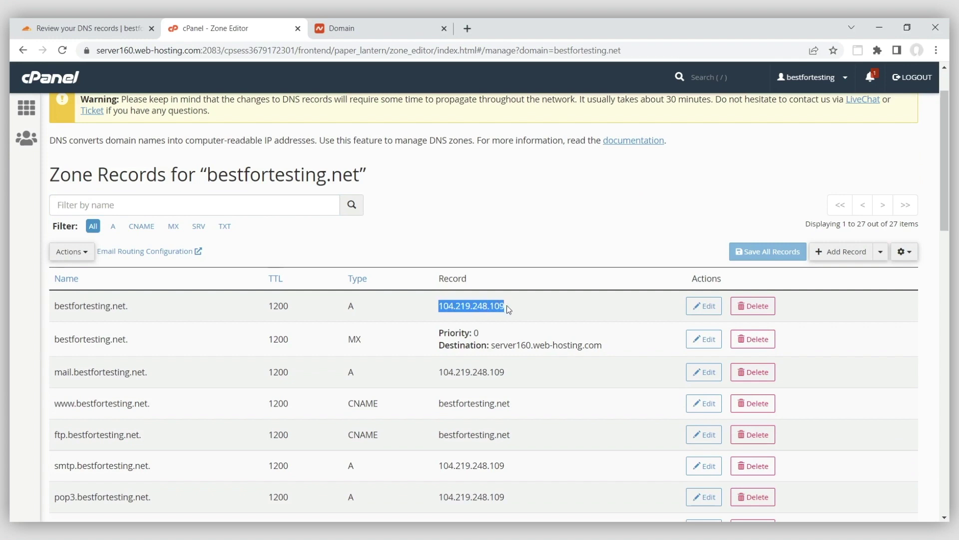
Back in Cloudflare, scroll to the bottom of the reviewed DNS records list.
click(103, 34)
scroll(421, 257, down, 5)
scroll(420, 259, down, 2)
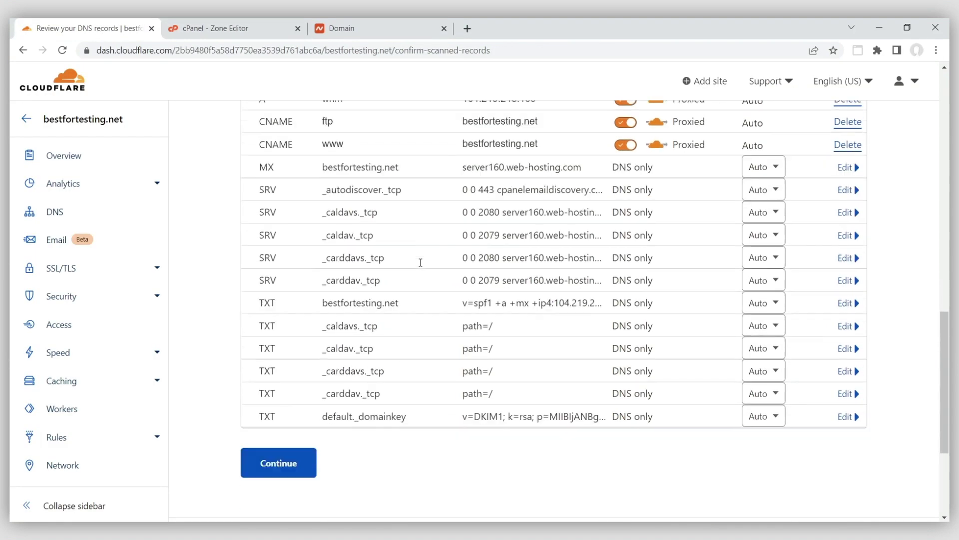
scroll(421, 259, down, 3)
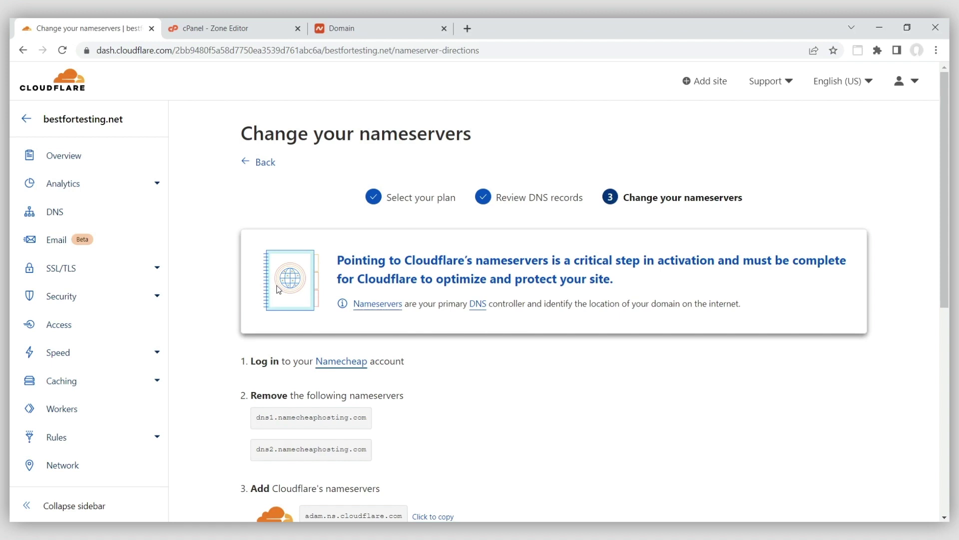
Copy Cloudflare's first nameserver, adam.ns.cloudflare.com, for use in Namecheap.
scroll(278, 289, down, 3)
scroll(279, 290, down, 2)
drag(256, 234, 371, 233)
drag(307, 331, 403, 332)
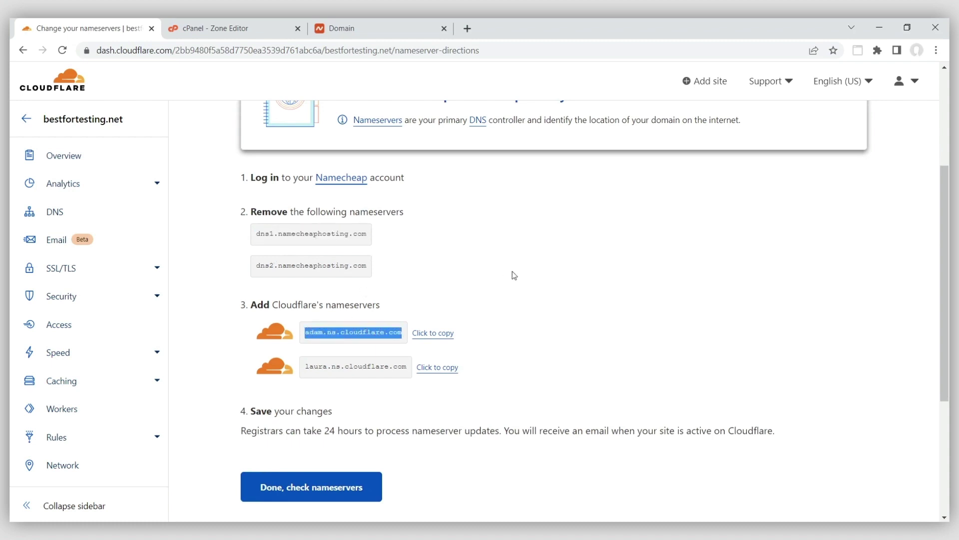
click(477, 294)
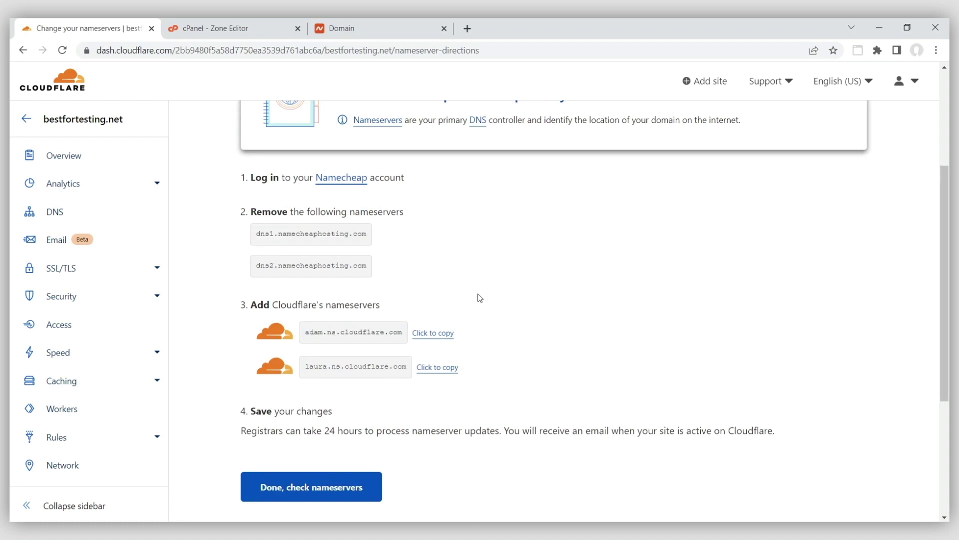
click(442, 336)
click(396, 31)
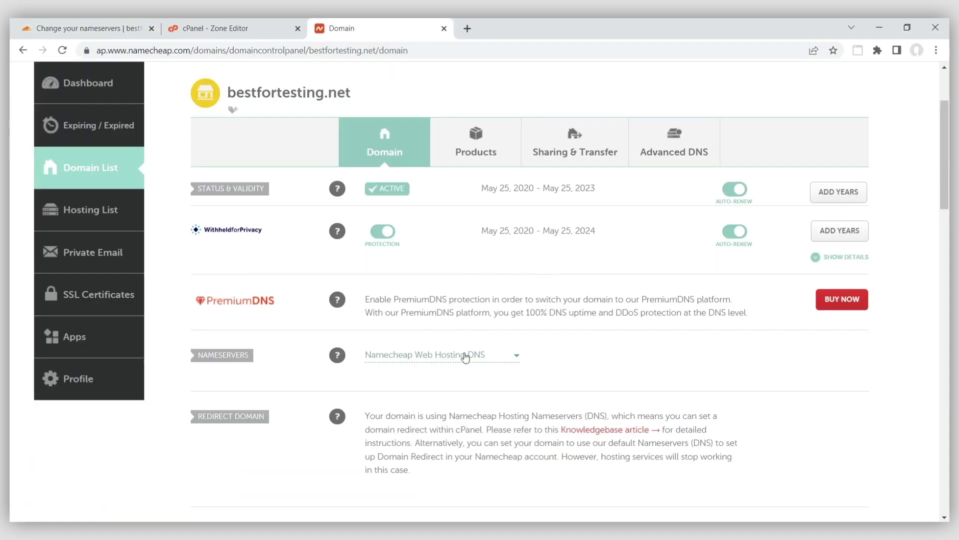
Switch Namecheap nameservers to Custom DNS with adam.ns.cloudflare.com as the first entry.
click(462, 356)
click(463, 415)
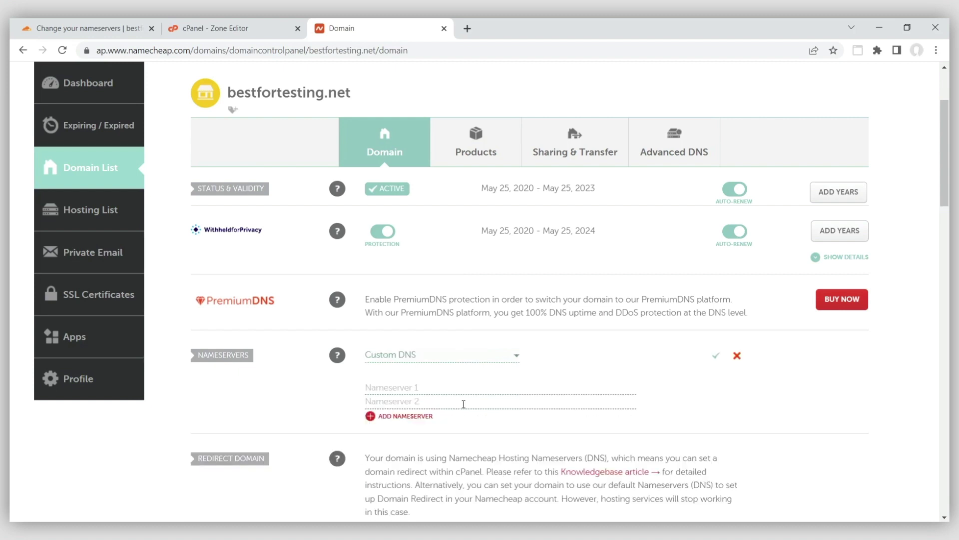
click(462, 386)
key(ctrl+v)
Add laura.ns.cloudflare.com as the second nameserver and save the custom DNS settings.
key(ctrl+Tab)
click(437, 367)
key(ctrl+shift+Tab)
click(402, 401)
key(ctrl+v)
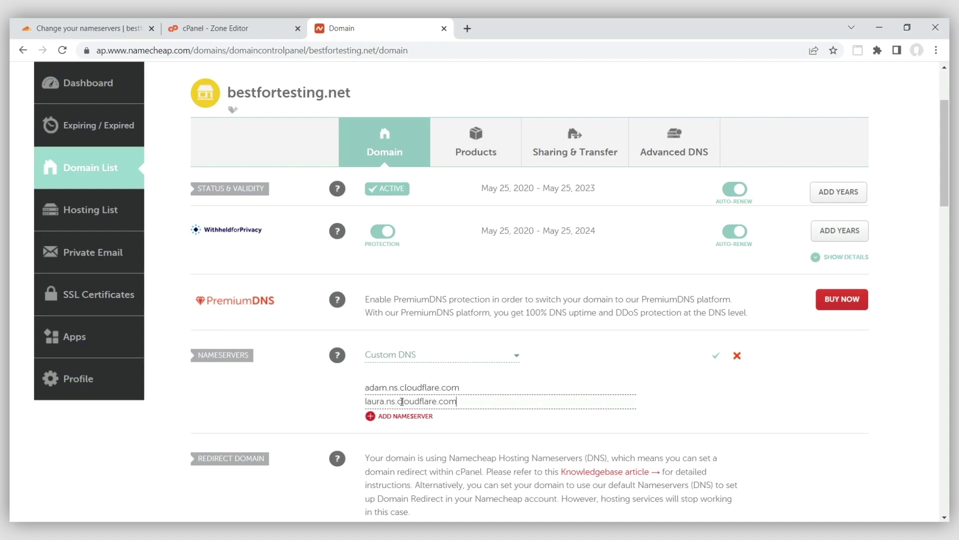
click(717, 356)
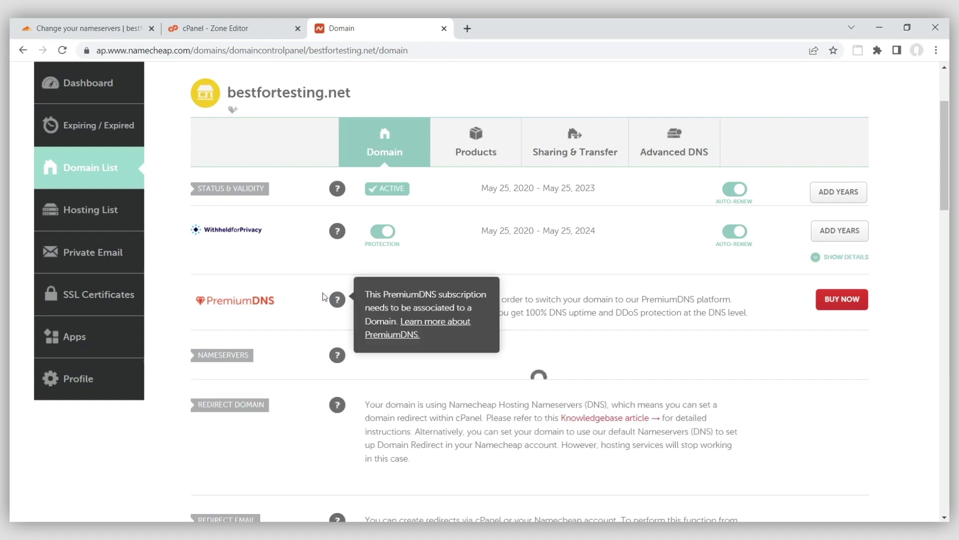
Confirm the nameserver change in Cloudflare and skip the recommendations to reach the Overview.
click(111, 29)
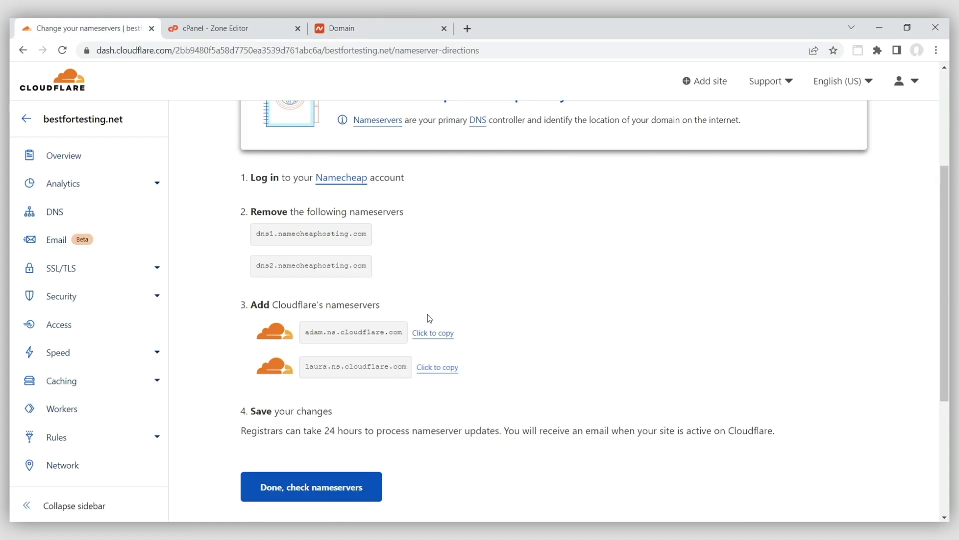
scroll(429, 318, down, 1)
scroll(429, 317, down, 1)
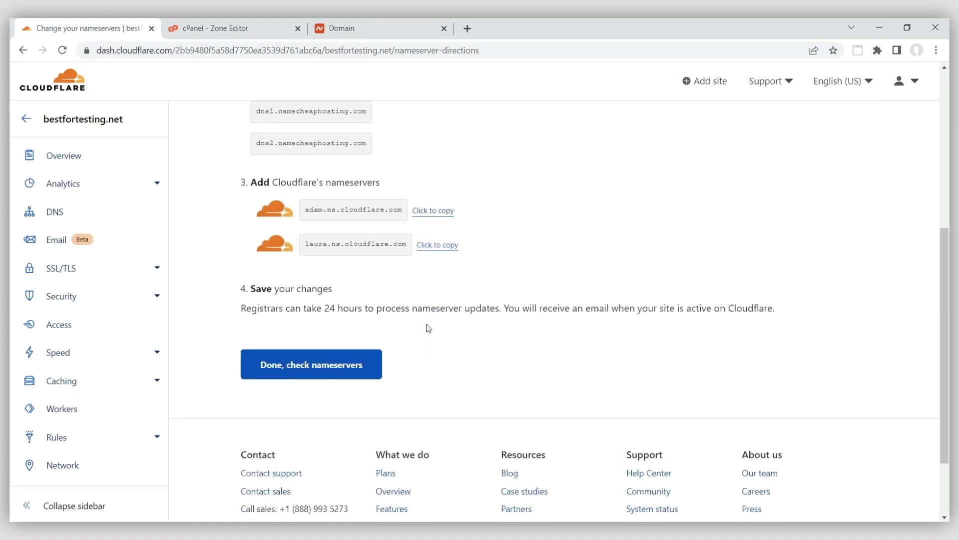
click(346, 371)
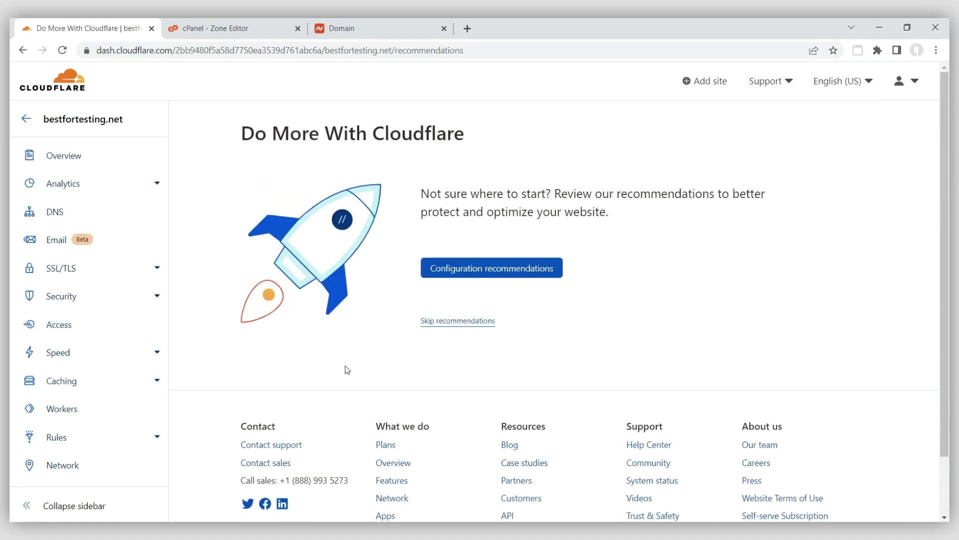
click(468, 322)
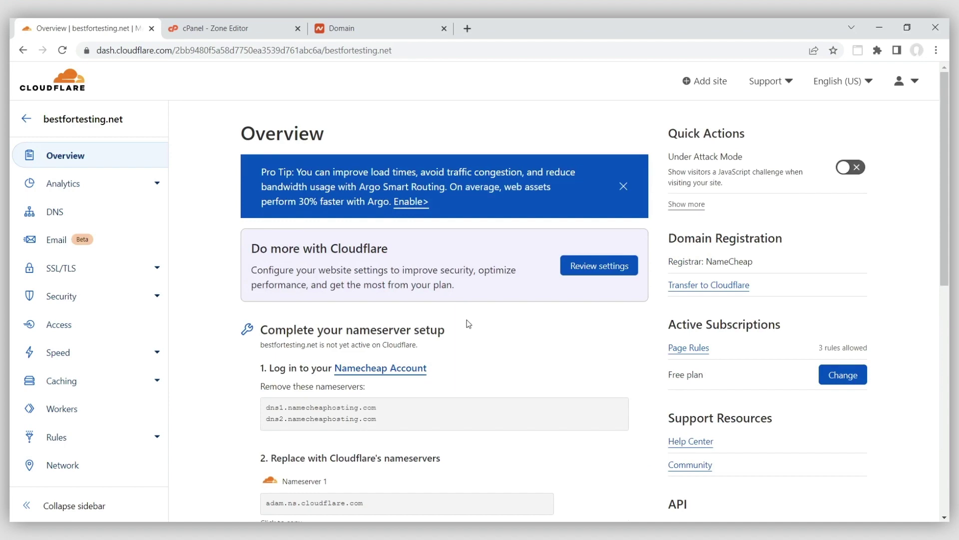
Request a nameserver re-check for bestfortesting.net from its Overview page.
scroll(469, 323, down, 3)
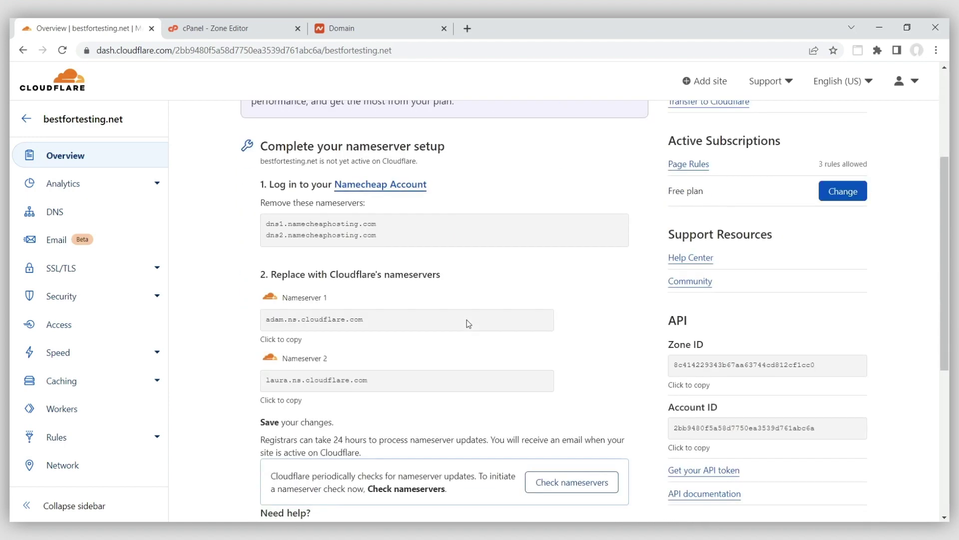
scroll(469, 324, down, 2)
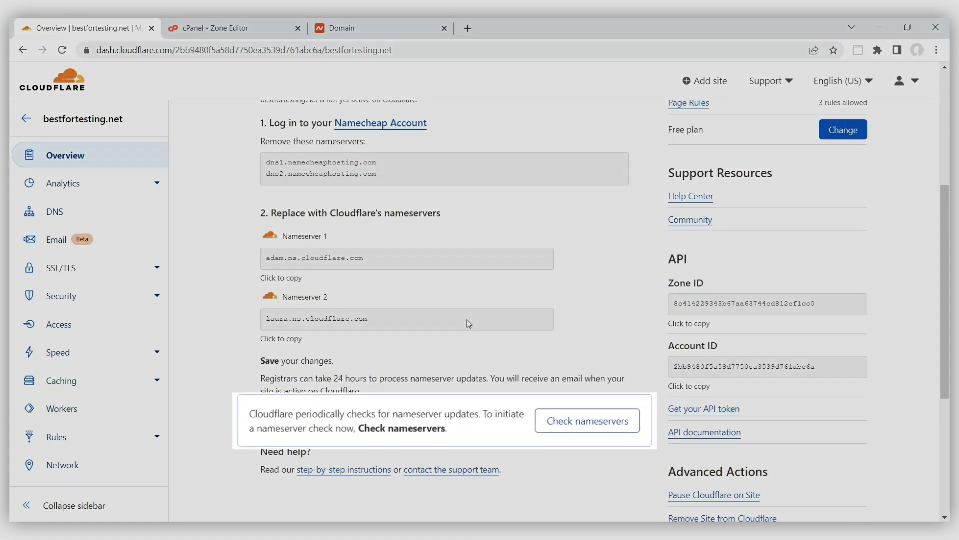
click(582, 427)
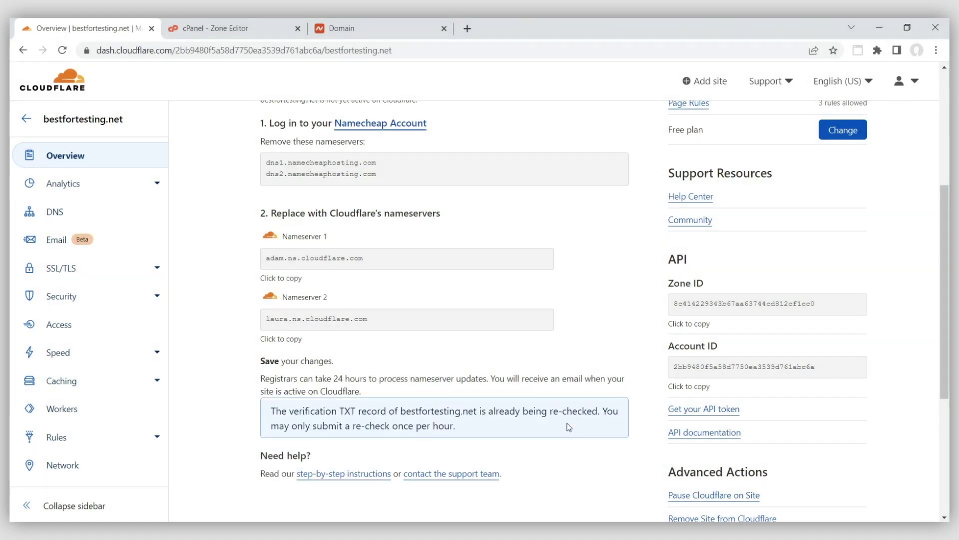
Return to the Cloudflare account Home, where bestfortesting.net shows Pending Nameserver Update.
click(44, 90)
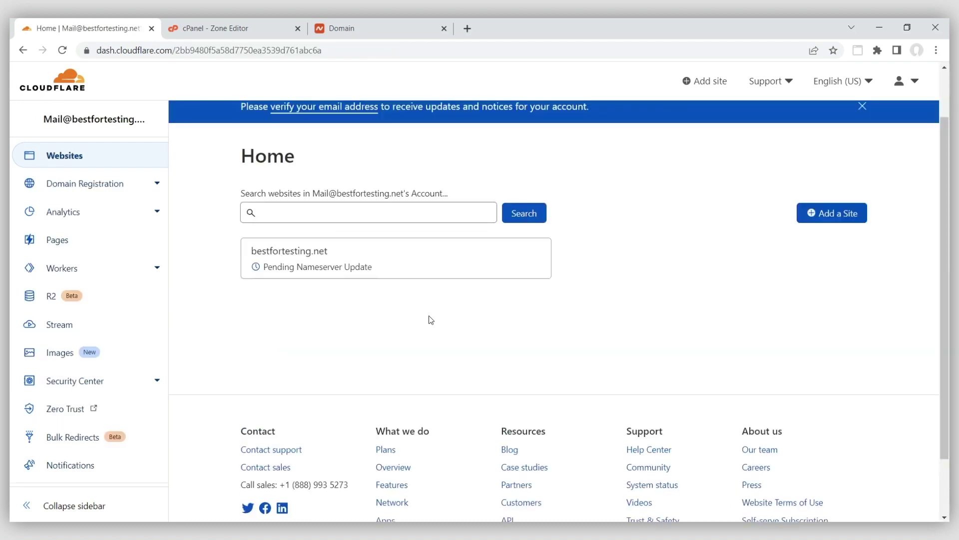